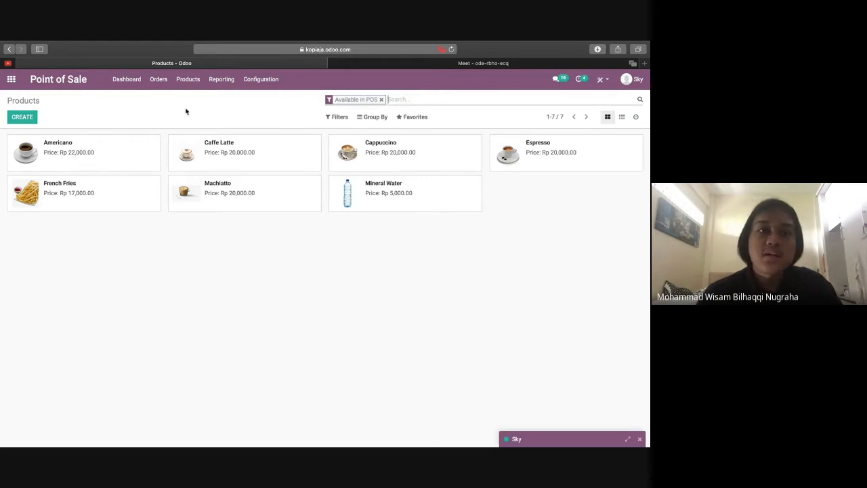
Start a new point of sale session for the Coffee Shop.
click(135, 80)
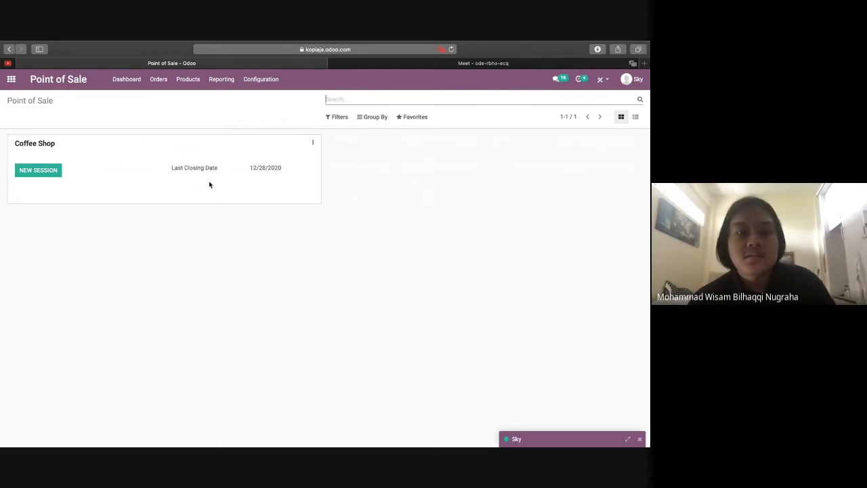
click(47, 171)
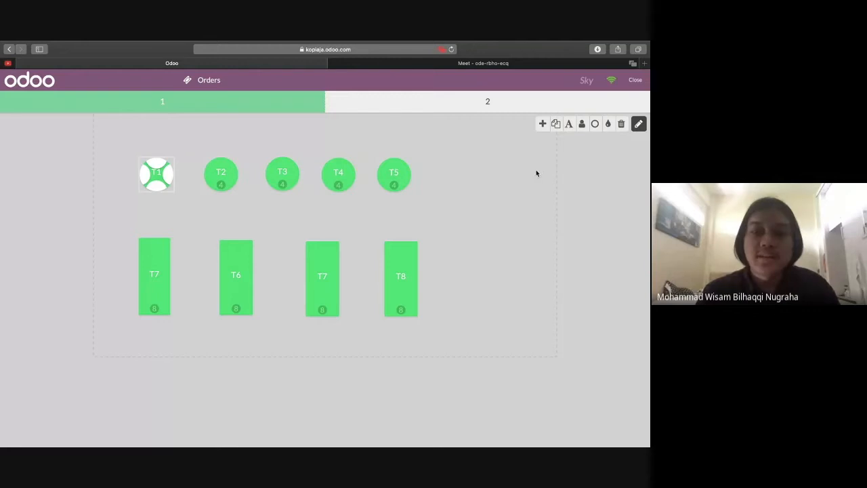
Add a new square table to floor 1 and place it in the upper row, to the right of T5.
click(430, 181)
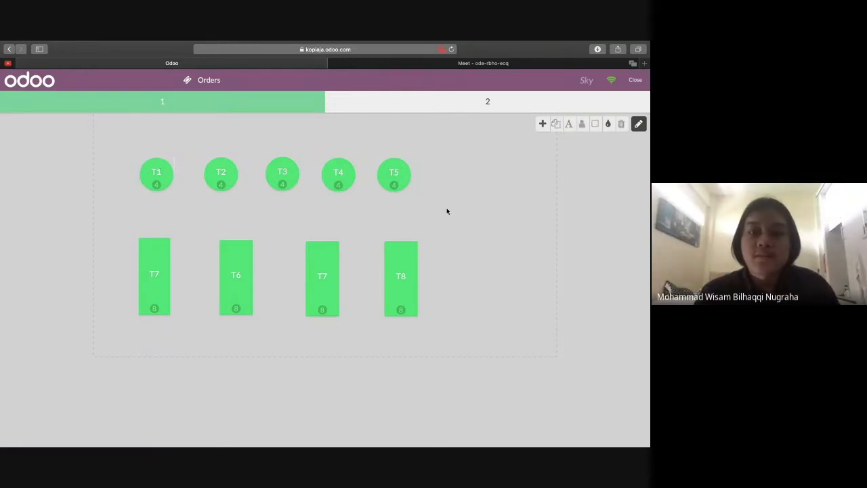
click(543, 124)
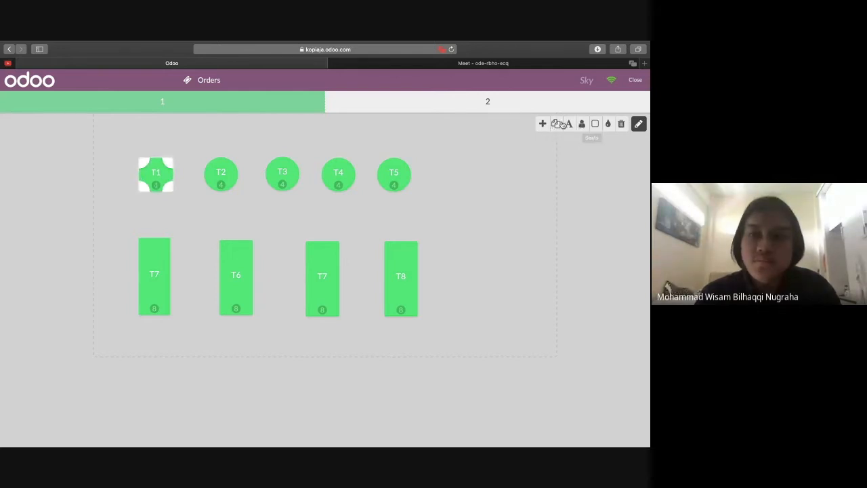
drag(160, 174, 469, 174)
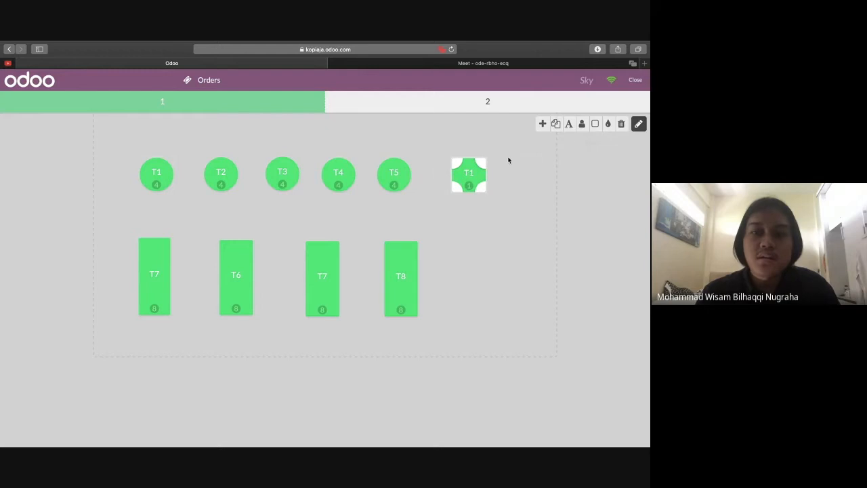
Name the new square table T8, enlarge it slightly and place it a little lower than T5.
click(569, 125)
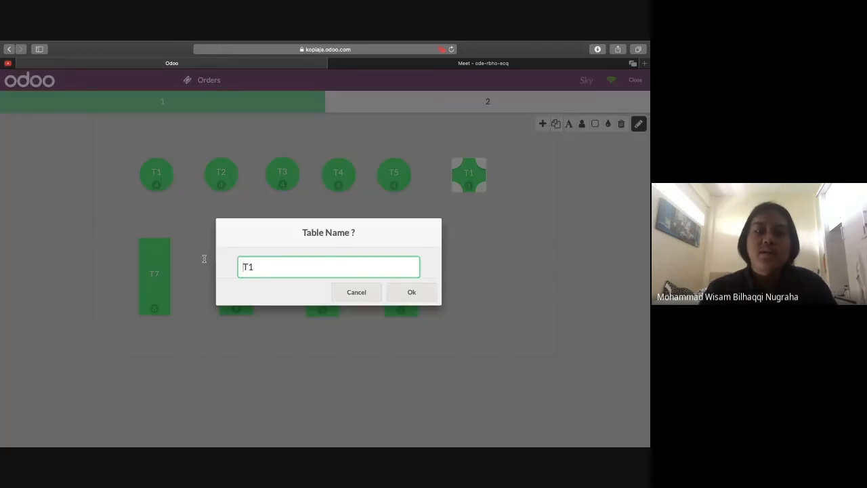
click(259, 267)
key(BackSpace)
text(8)
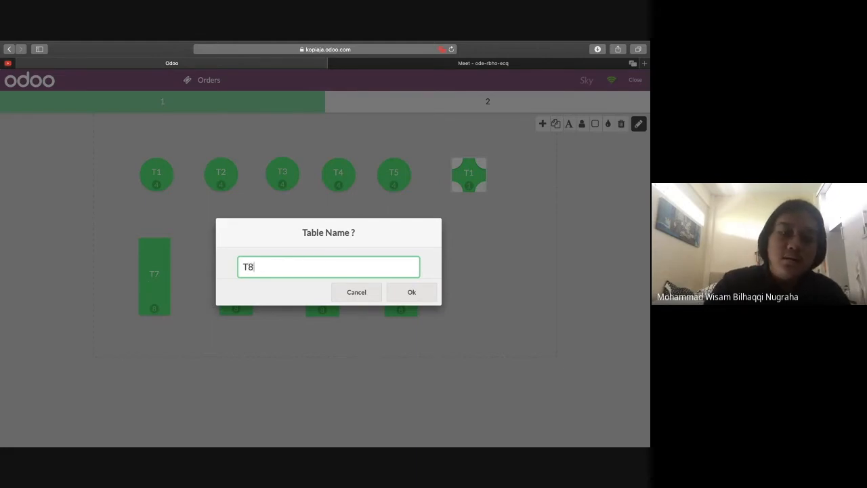
click(409, 292)
drag(480, 188, 486, 220)
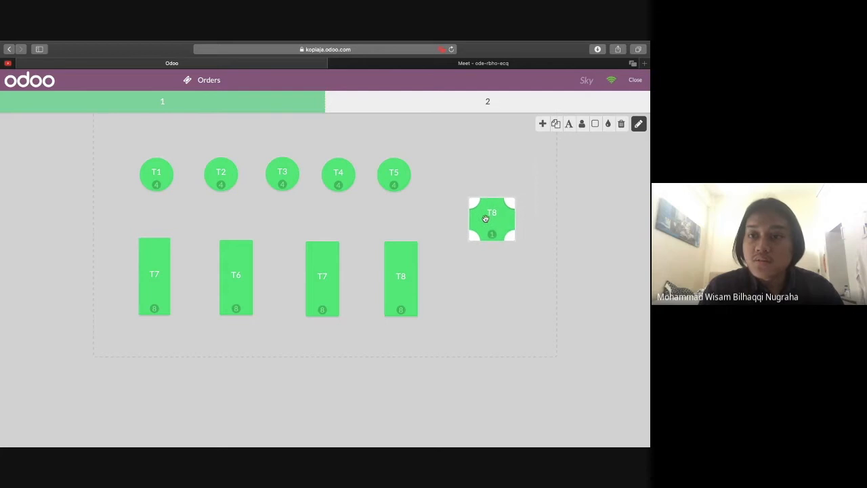
Set the new square table's number of seats to 6 and nudge it slightly to the left.
click(581, 129)
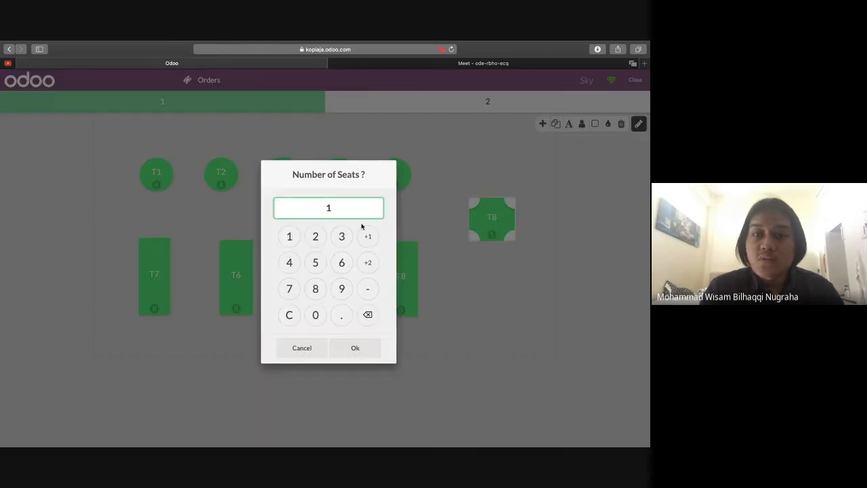
click(368, 315)
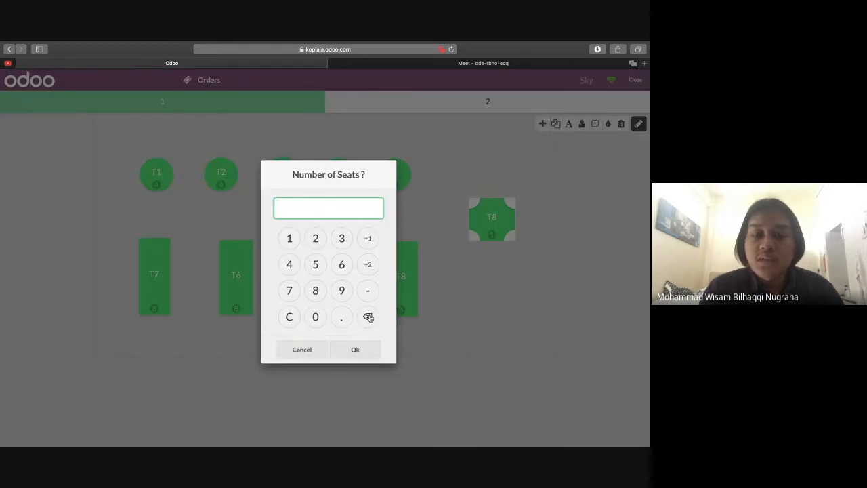
click(315, 290)
click(342, 262)
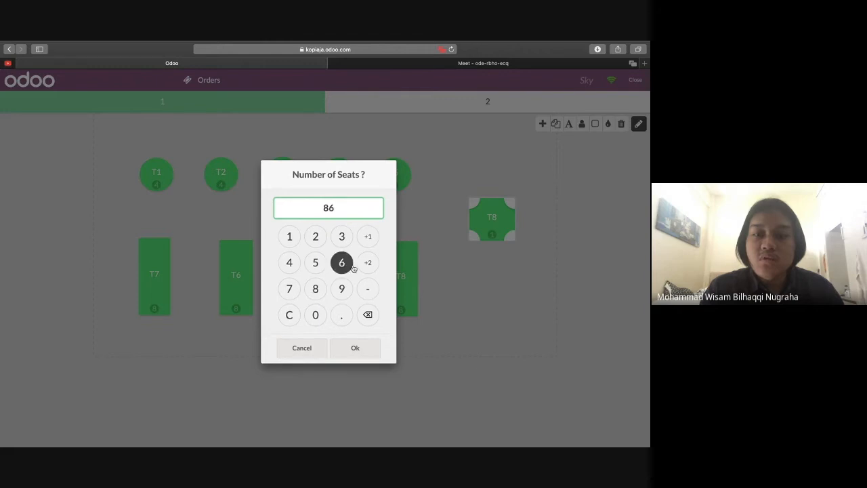
double_click(368, 315)
click(342, 264)
click(366, 347)
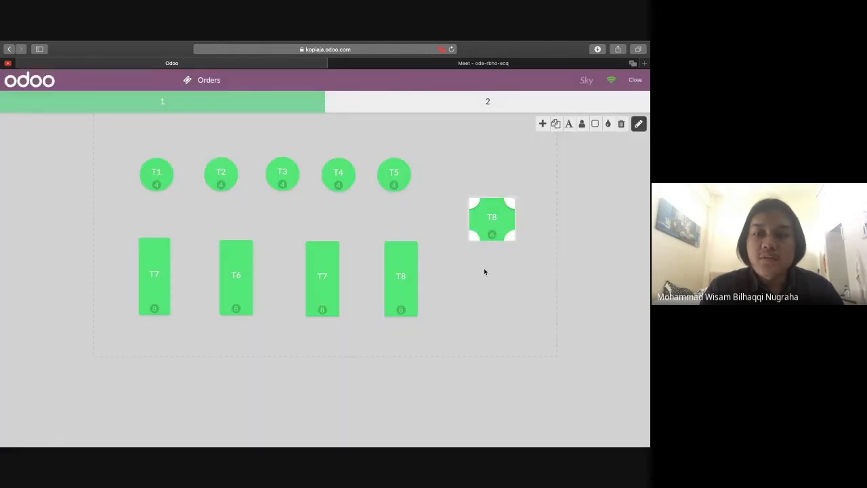
drag(503, 217, 494, 218)
click(507, 182)
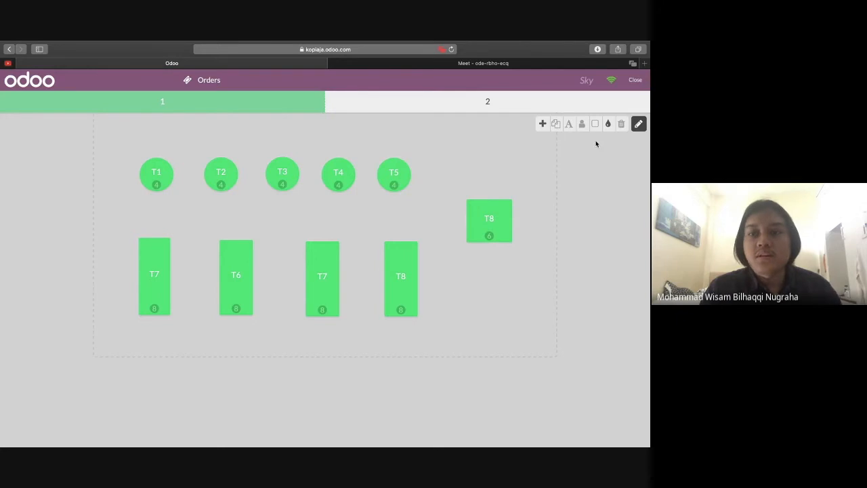
Shift the tall eight-seat T8 table slightly left and leave floor plan editing.
click(412, 275)
drag(412, 275, 397, 279)
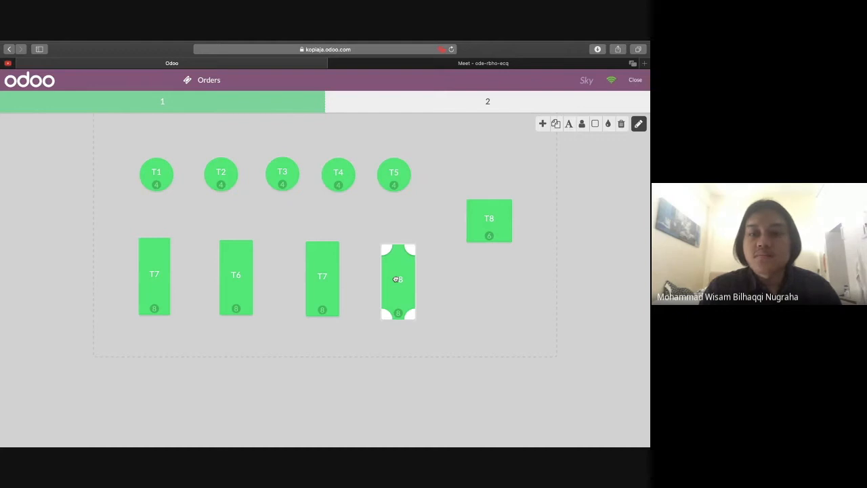
drag(397, 279, 395, 278)
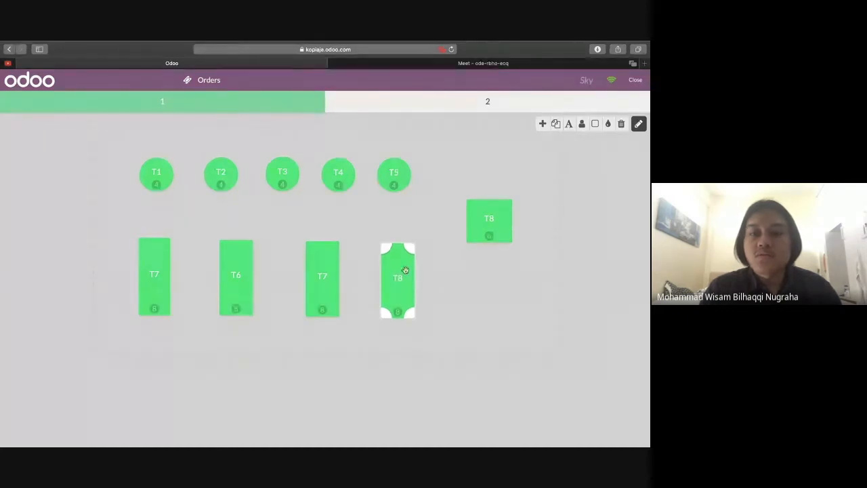
click(640, 124)
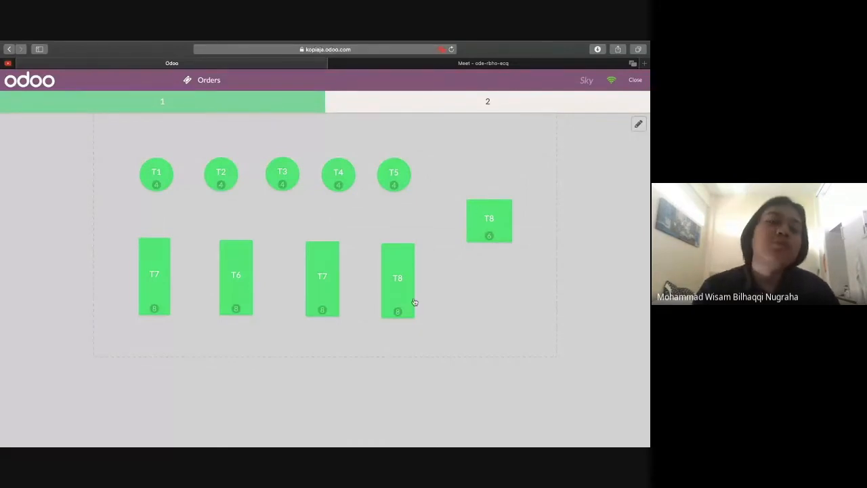
Open an order for table T5 and add one Americano, one French Fries and one Mineral Water.
click(396, 180)
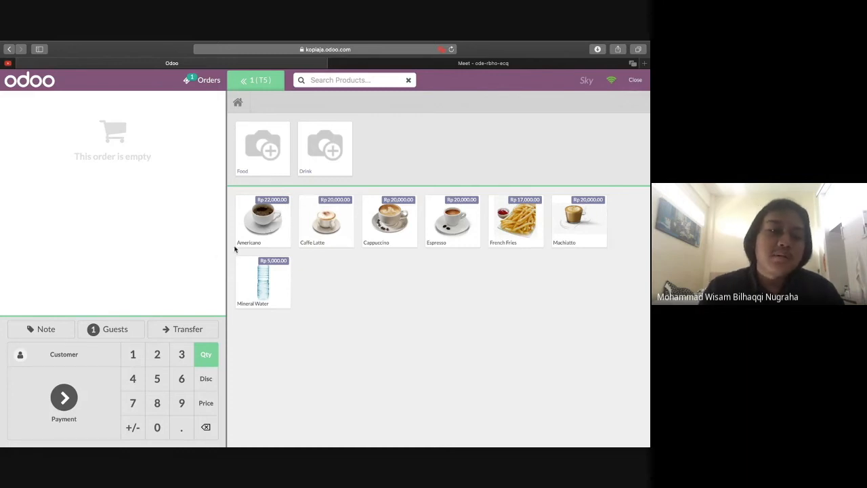
click(257, 234)
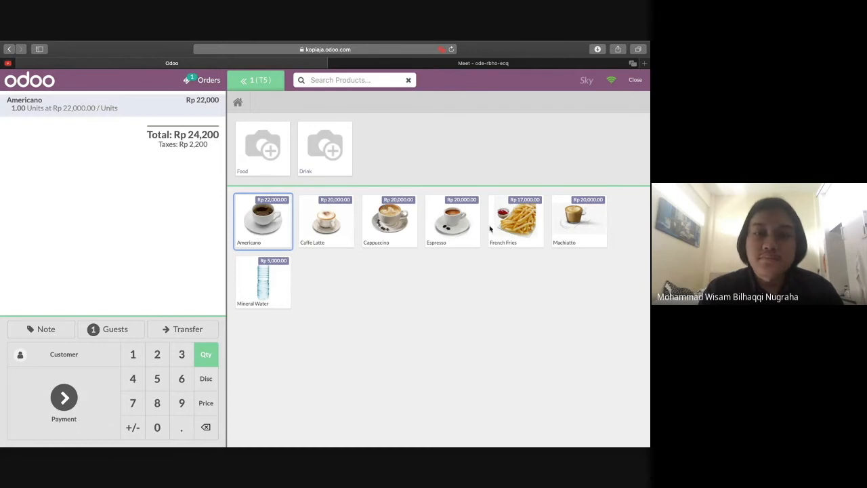
click(520, 227)
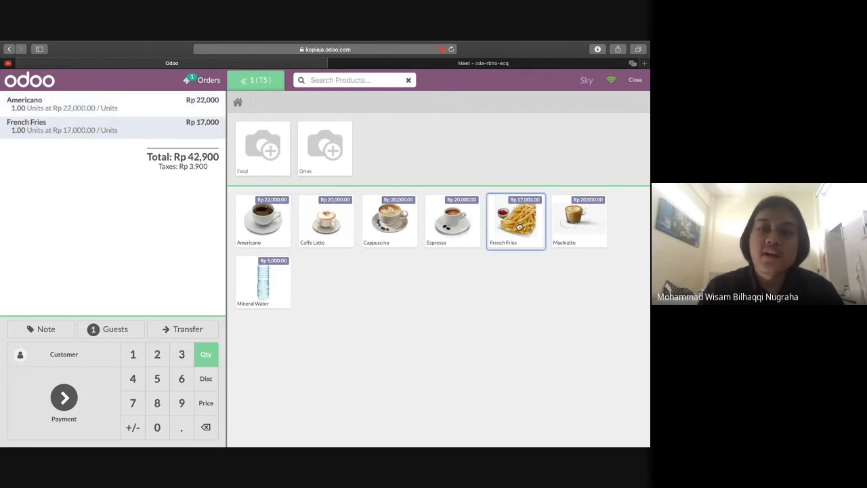
click(275, 285)
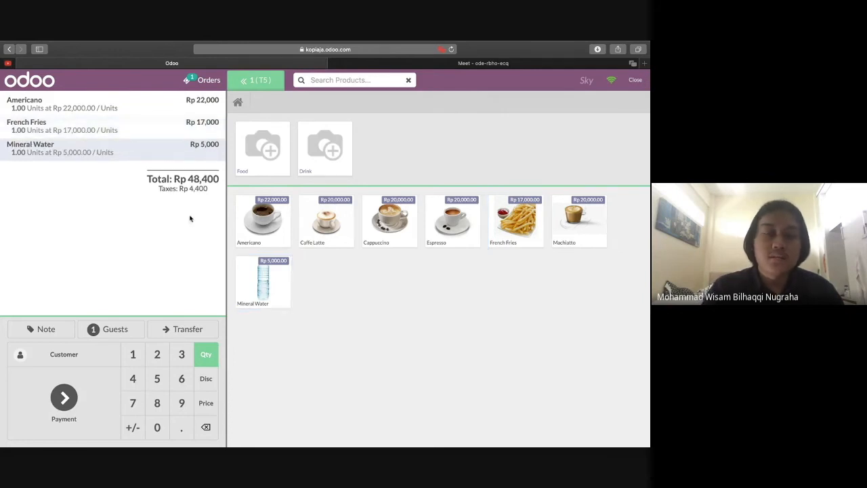
Set table T5's order to 4 guests and assign an existing customer to it.
click(100, 333)
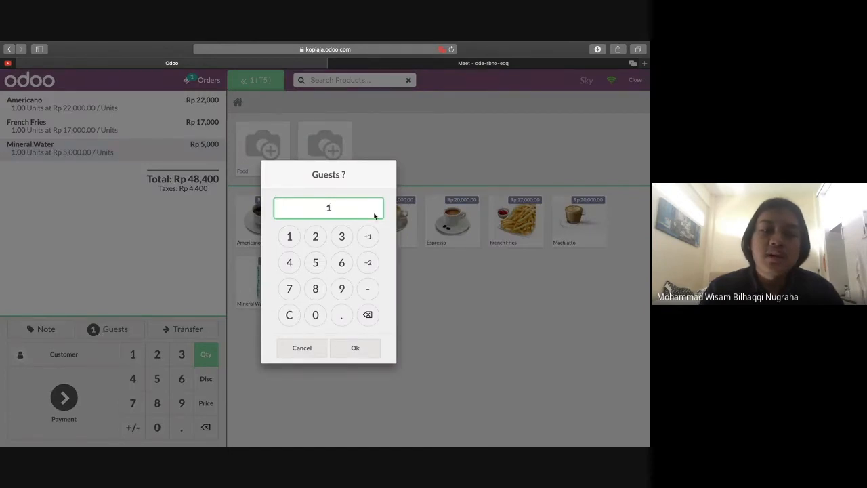
click(366, 315)
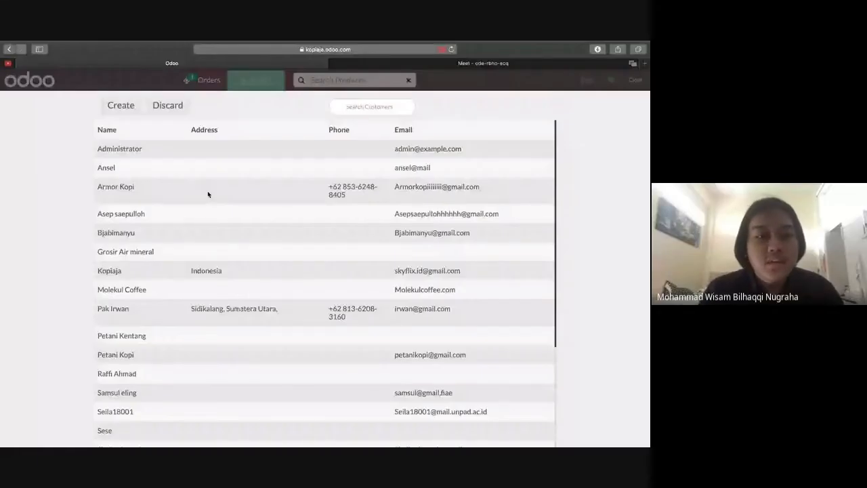
click(128, 215)
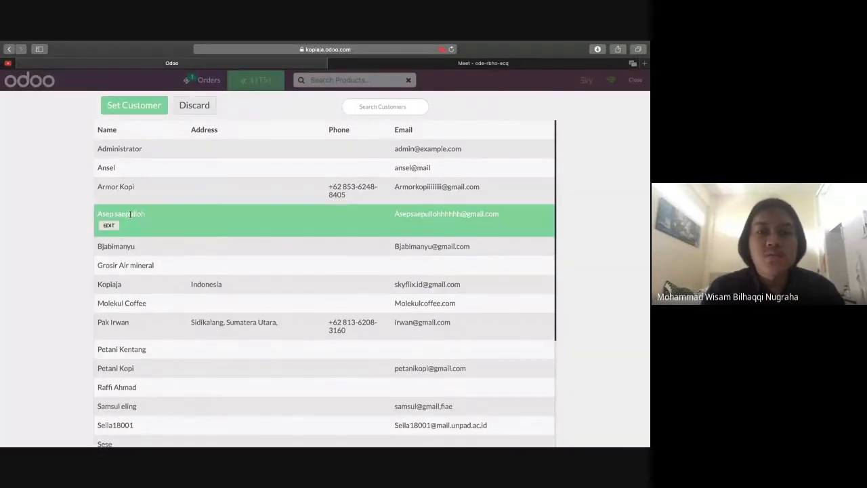
click(160, 110)
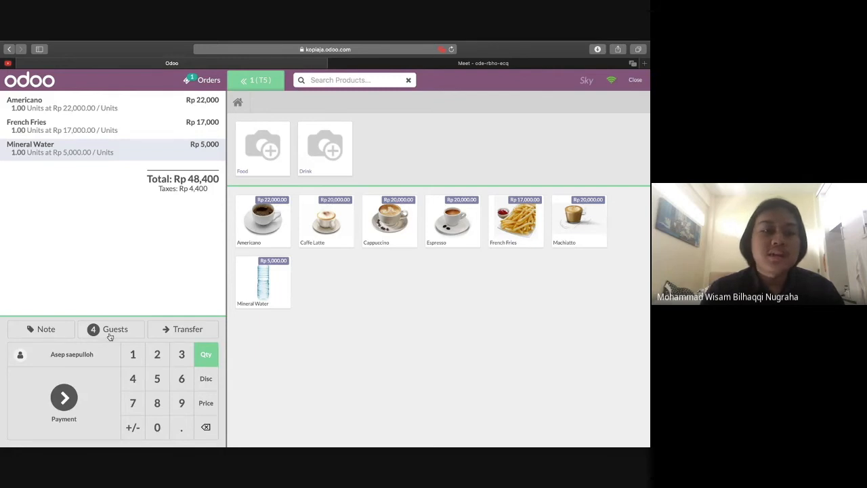
Return to the floor plan, open an order for table T6 and set its guests to 6.
click(252, 83)
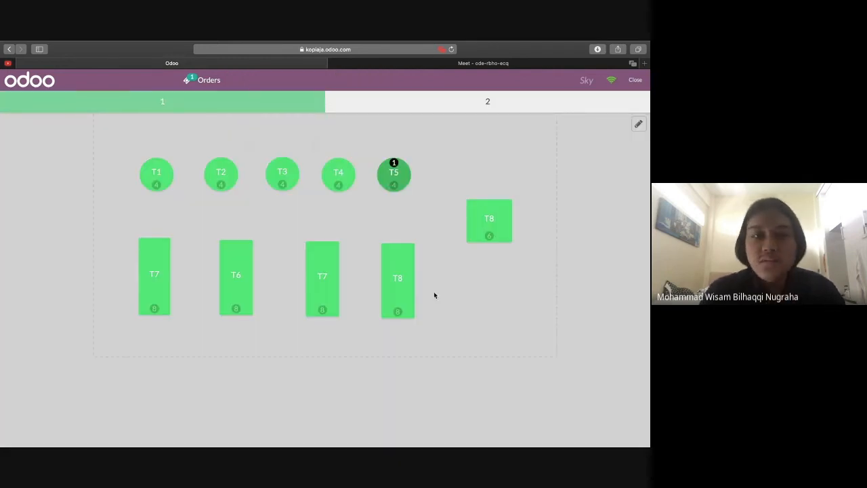
click(235, 264)
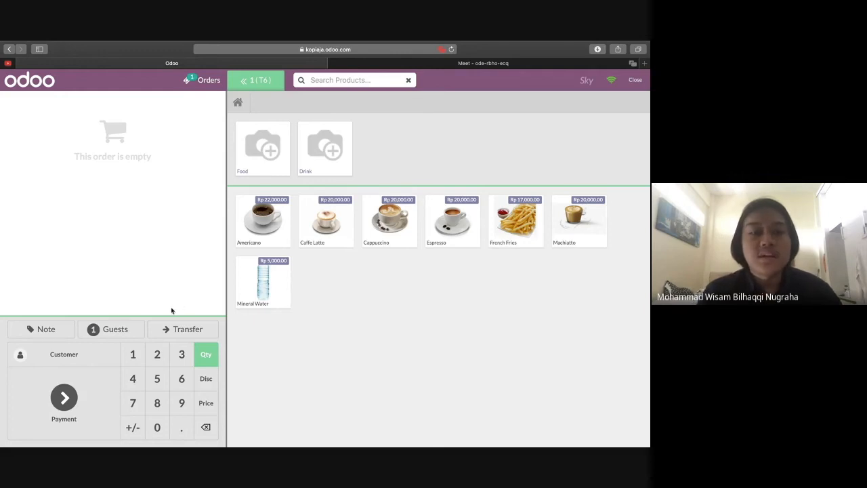
click(112, 329)
text(5)
key(BackSpace)
text(6)
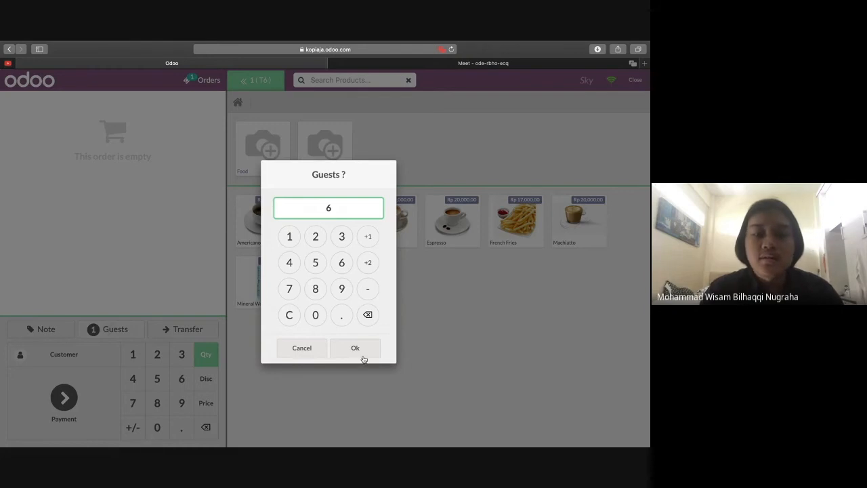
click(355, 348)
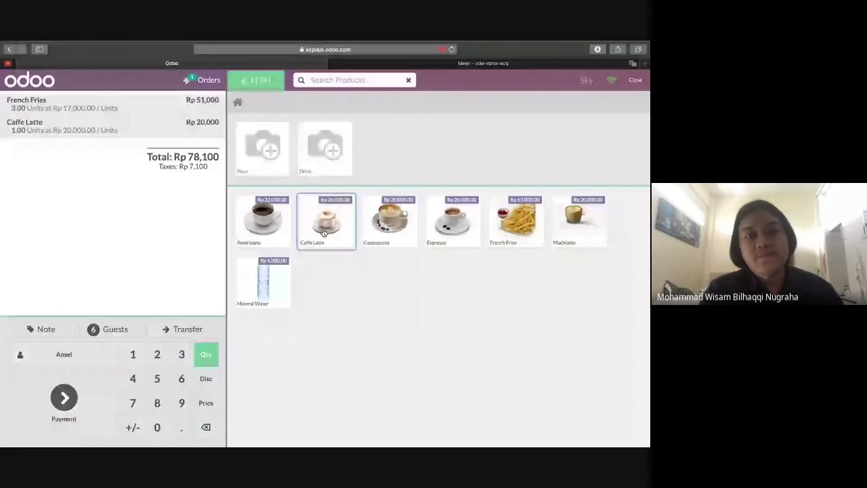
Add Caffe Latte, Machiatto and Espresso to table T6's order.
click(324, 233)
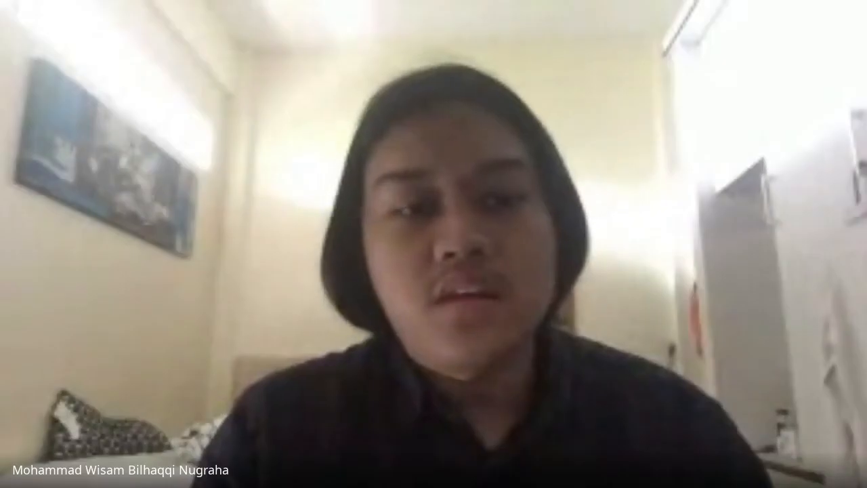
click(575, 220)
click(453, 220)
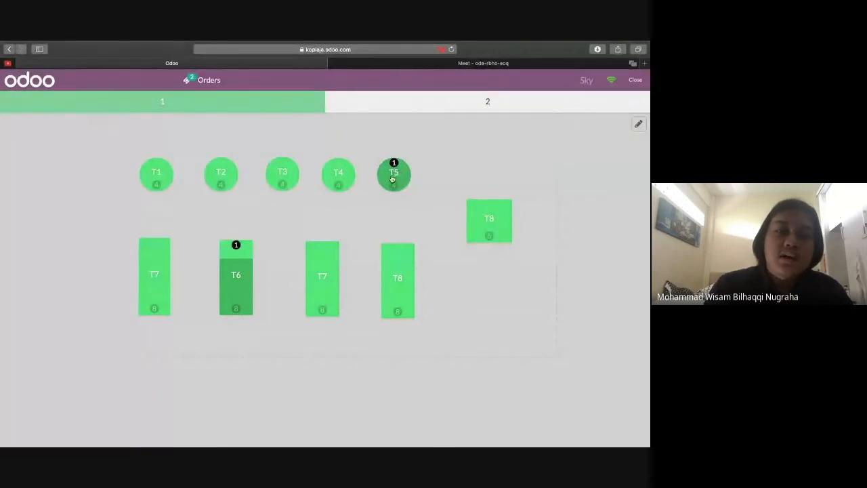
Reopen table T5's order from the floor plan and choose Cash as its payment method.
click(396, 177)
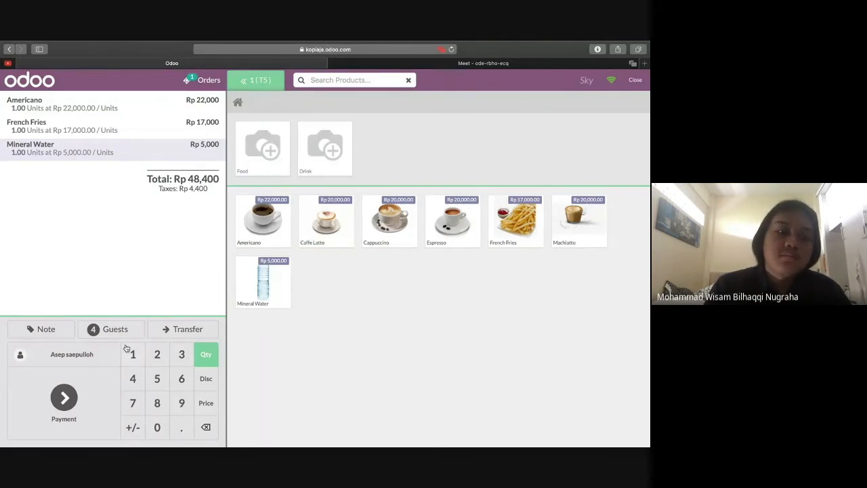
click(82, 399)
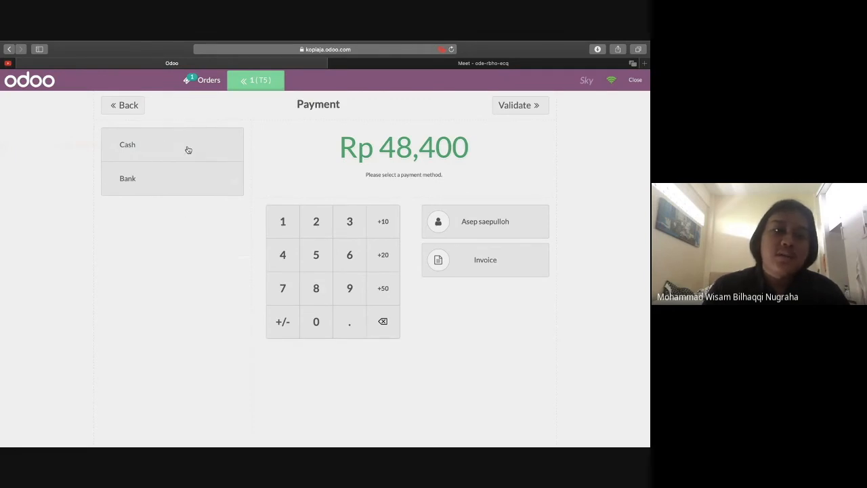
click(138, 144)
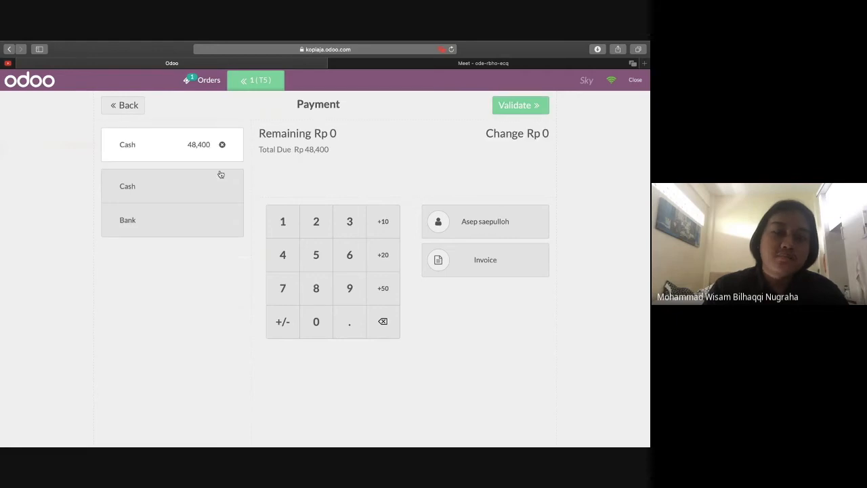
Enter 50,000 as the cash amount received for table T5's order.
click(325, 266)
click(317, 317)
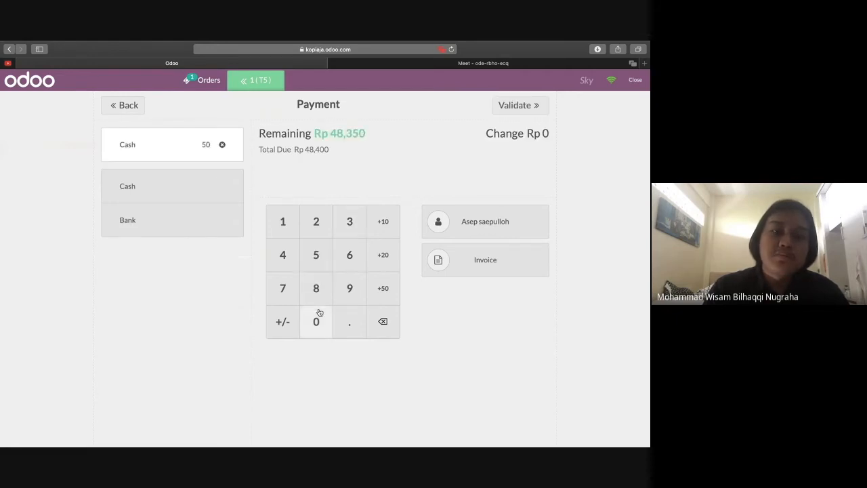
click(316, 319)
click(316, 319)
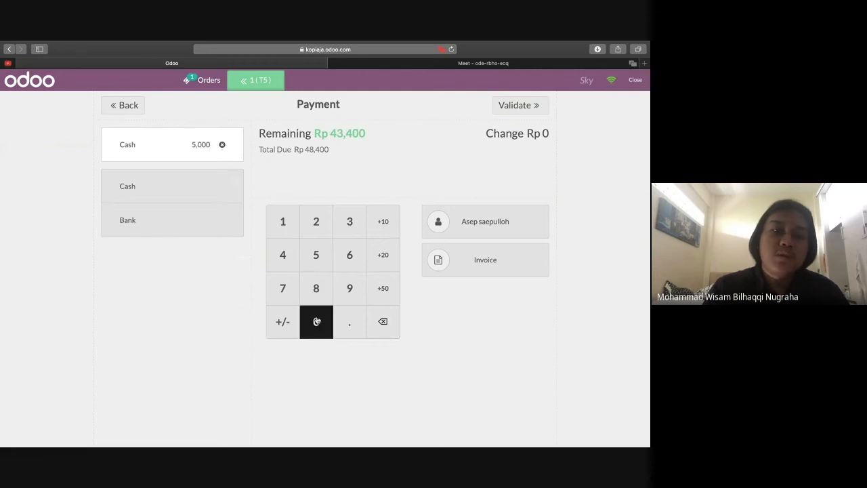
click(317, 319)
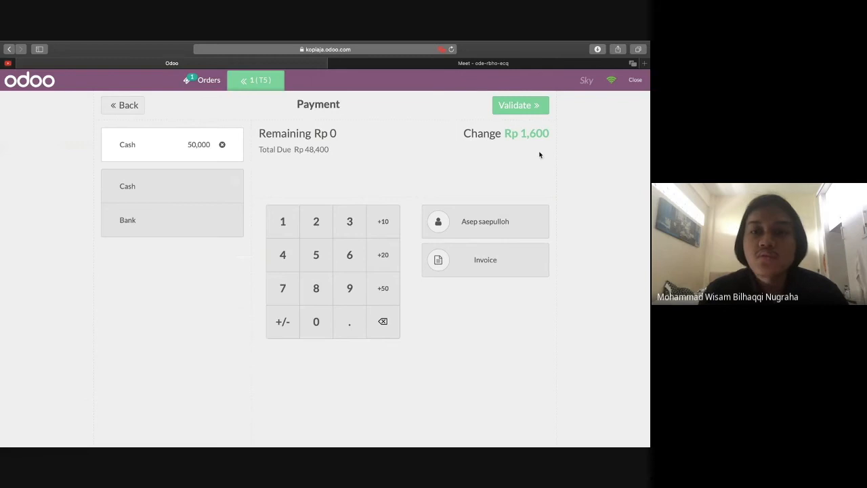
Replace the cash payment on table T5's order with Bank, validate it and finish the order.
click(222, 145)
click(191, 192)
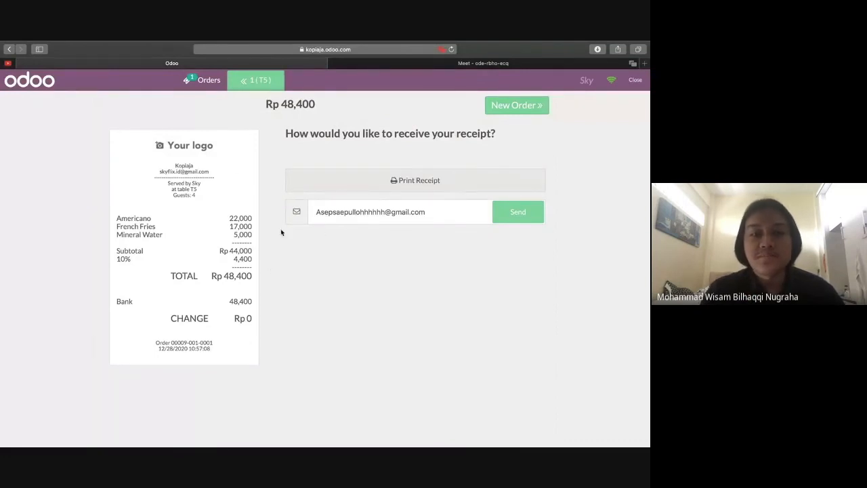
click(514, 109)
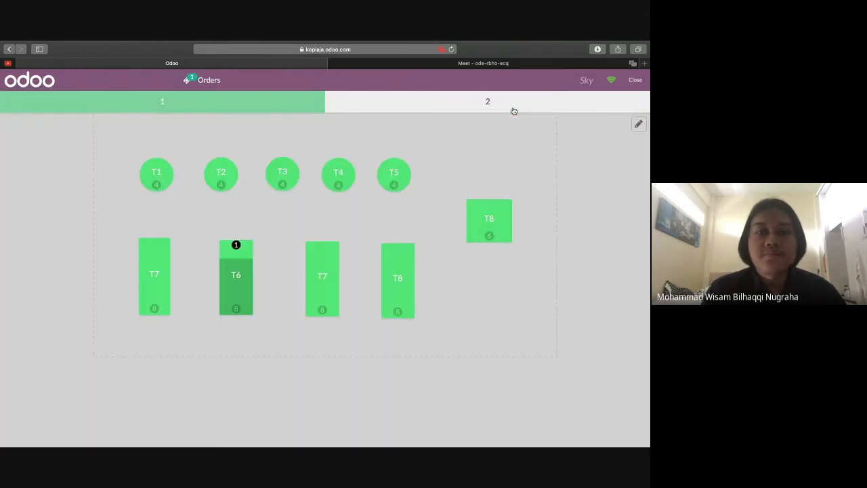
Open table T6's order for payment and register 150,000 received in Cash.
click(242, 266)
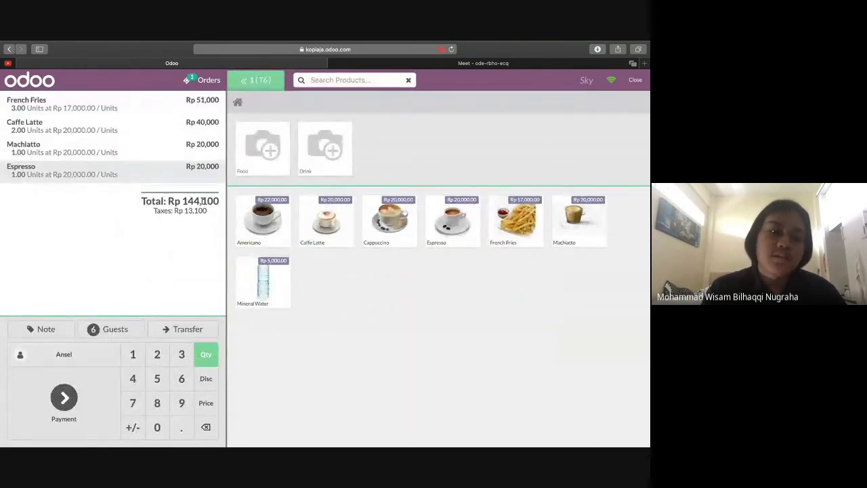
click(93, 395)
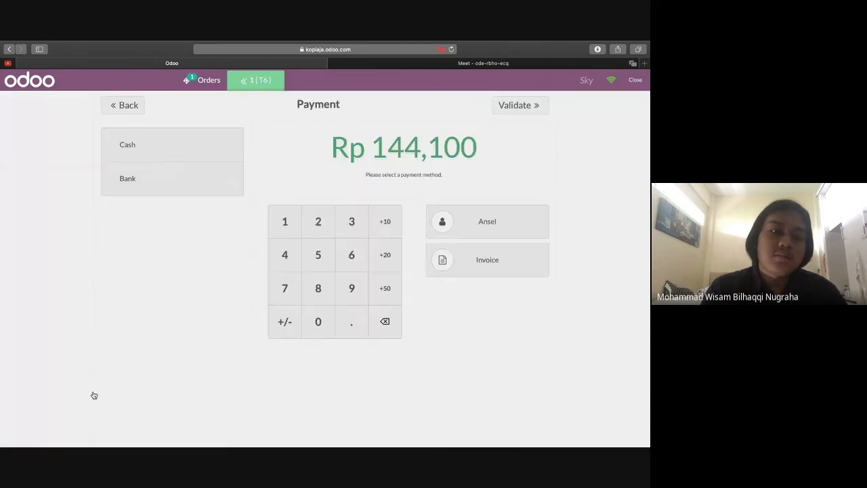
click(194, 153)
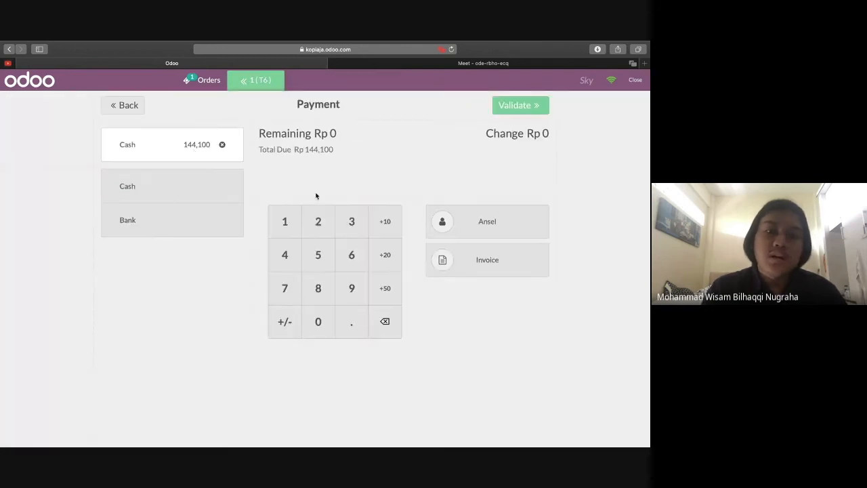
click(286, 231)
click(317, 255)
triple_click(322, 327)
click(321, 328)
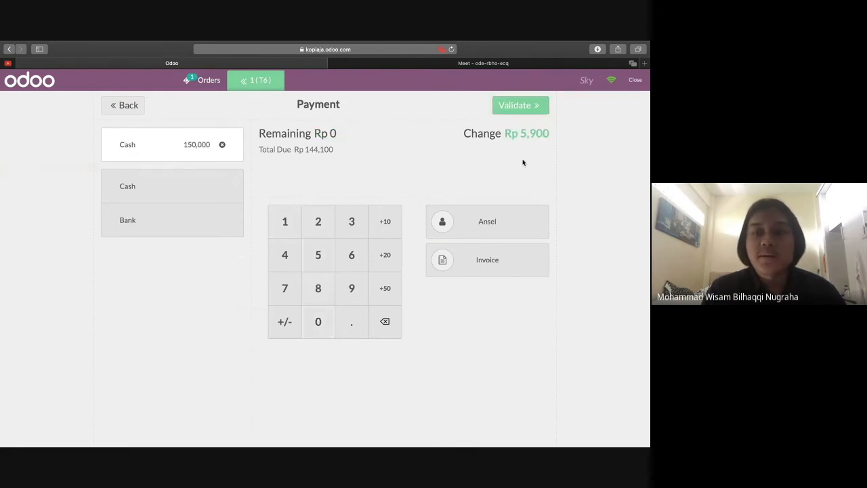
Check T6's customer selection and validate the payment, then try to email the receipt and finish the order.
click(495, 232)
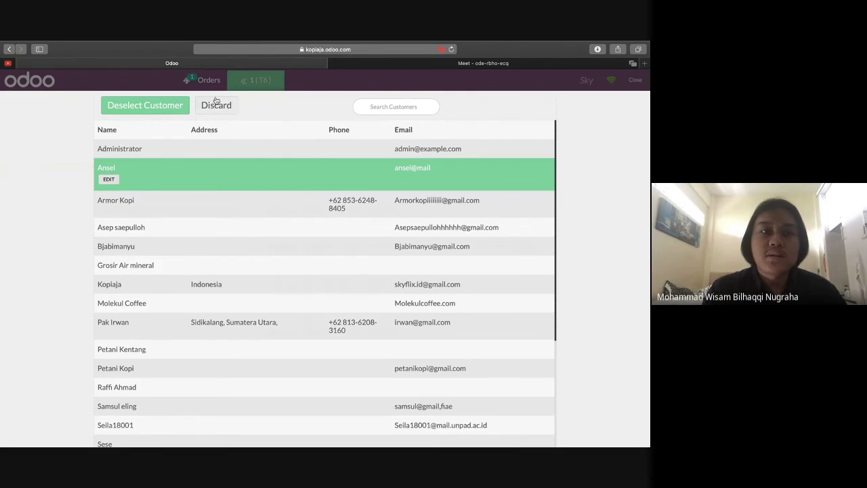
click(235, 109)
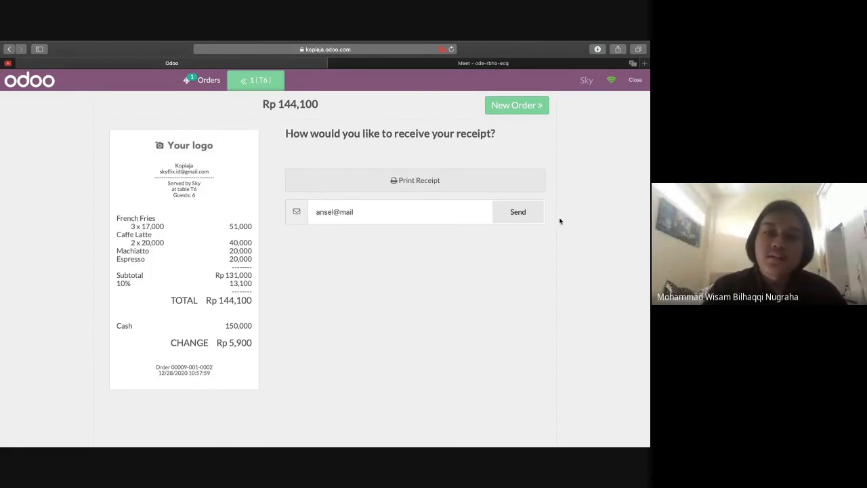
click(525, 216)
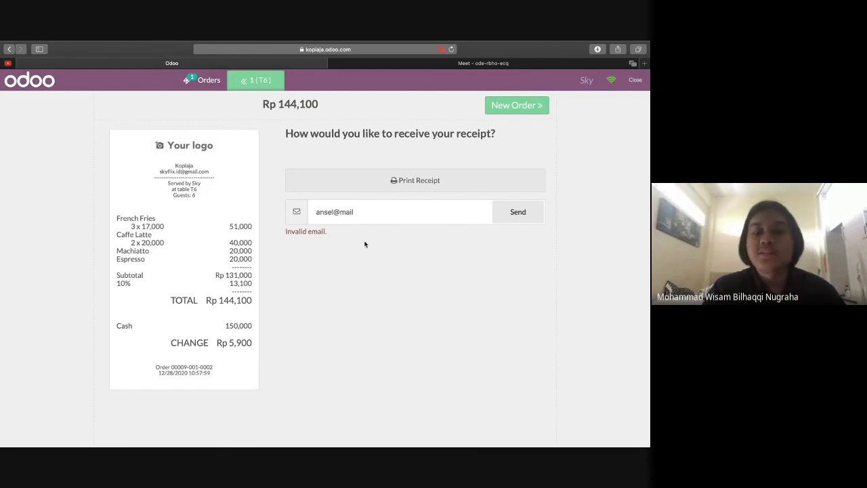
click(517, 107)
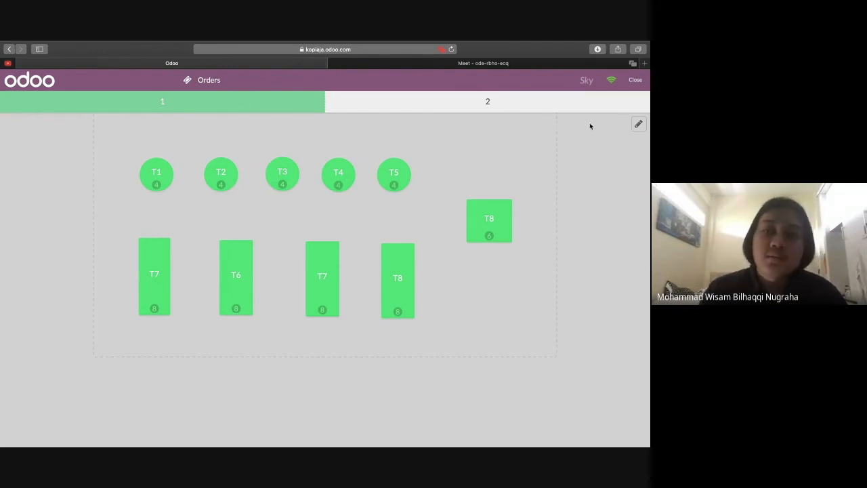
Exit the selling screen to the dashboard and open the Coffee Shop session's closing page.
click(641, 81)
click(632, 80)
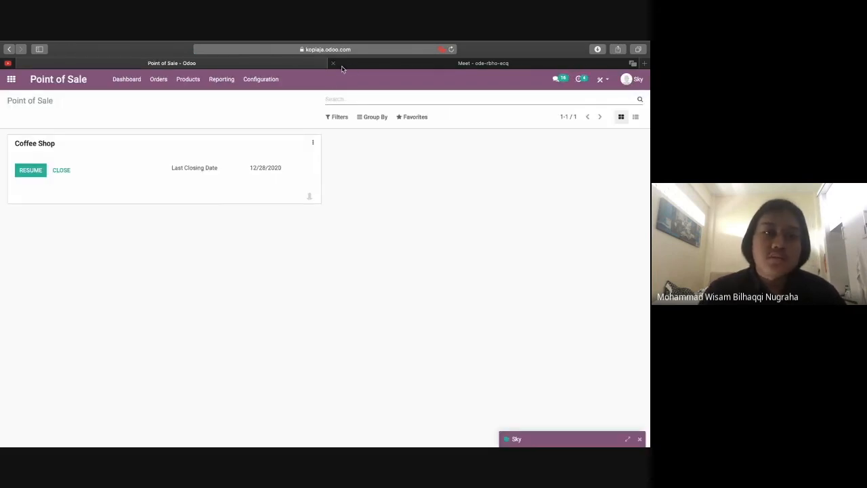
click(62, 170)
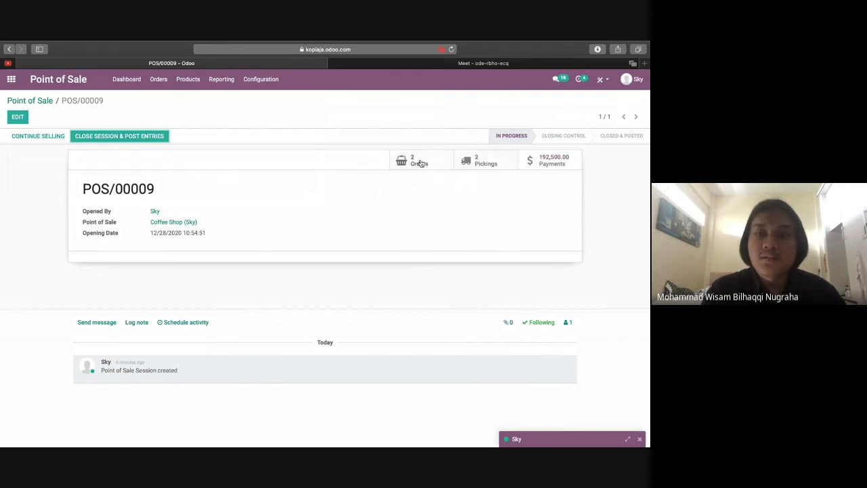
Open the session's order list and examine the products and totals of the T5 and T6 orders.
click(416, 161)
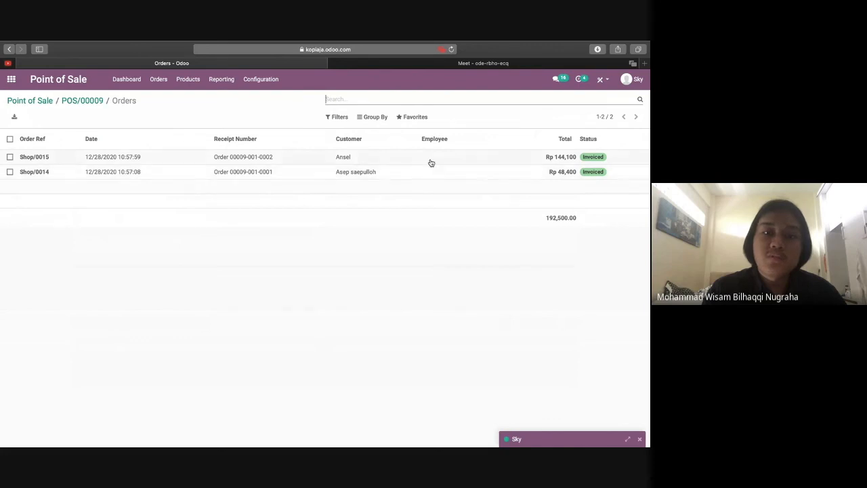
click(368, 177)
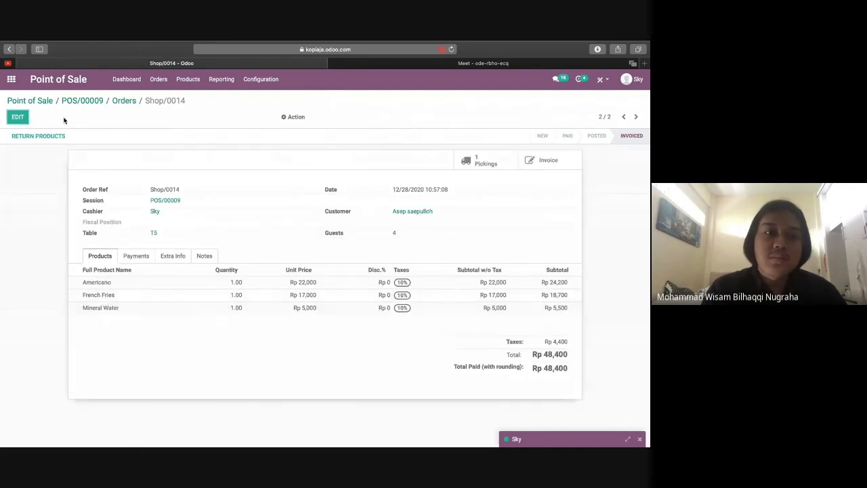
click(9, 48)
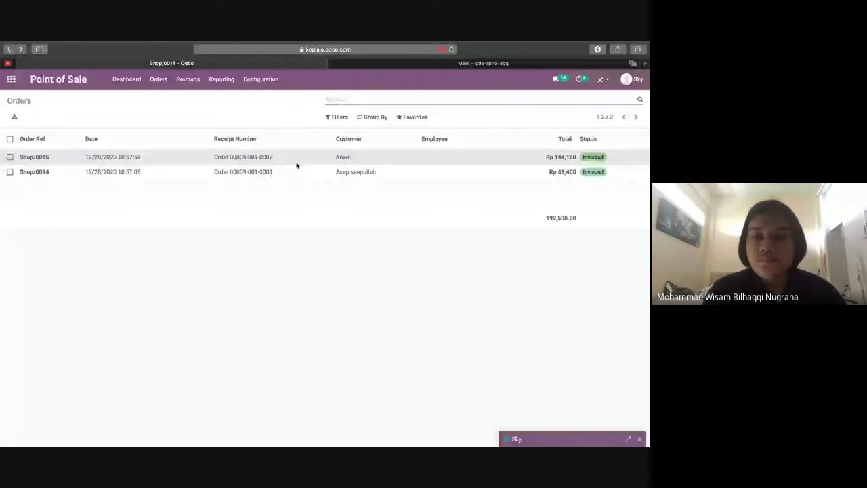
click(296, 166)
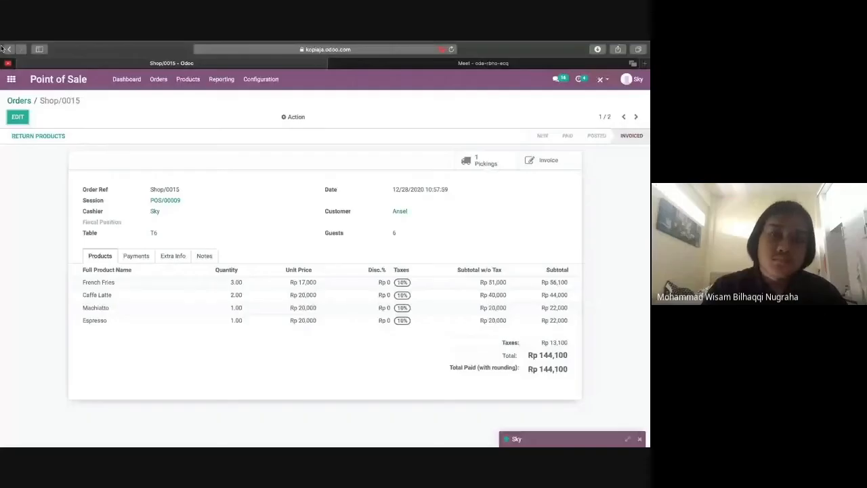